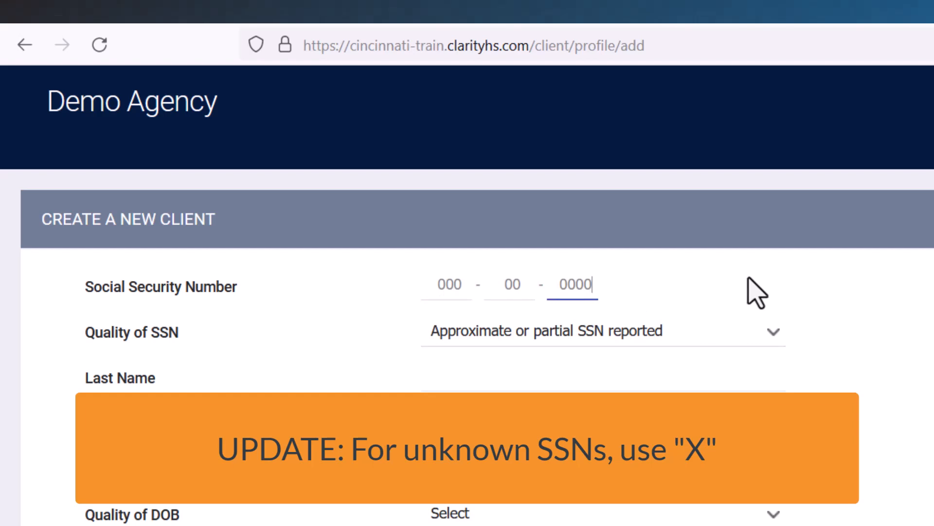
Set the client's Quality of SSN to Data not collected
click(774, 332)
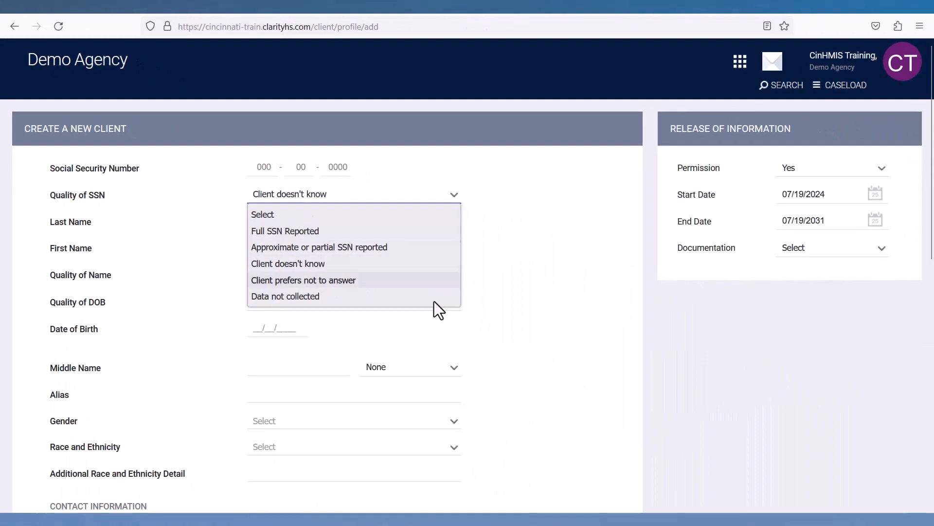
click(549, 381)
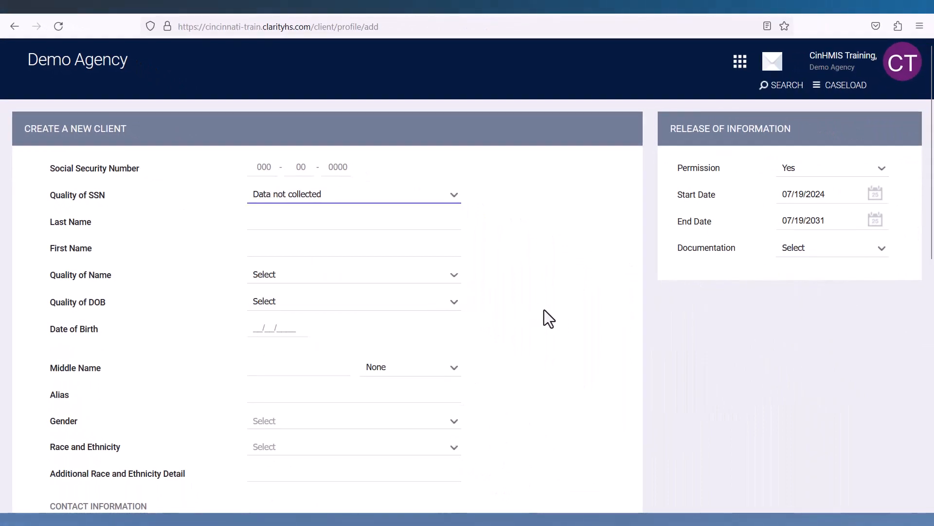
Look through the available Gender answer options without choosing one
click(454, 423)
scroll(482, 420, down, 3)
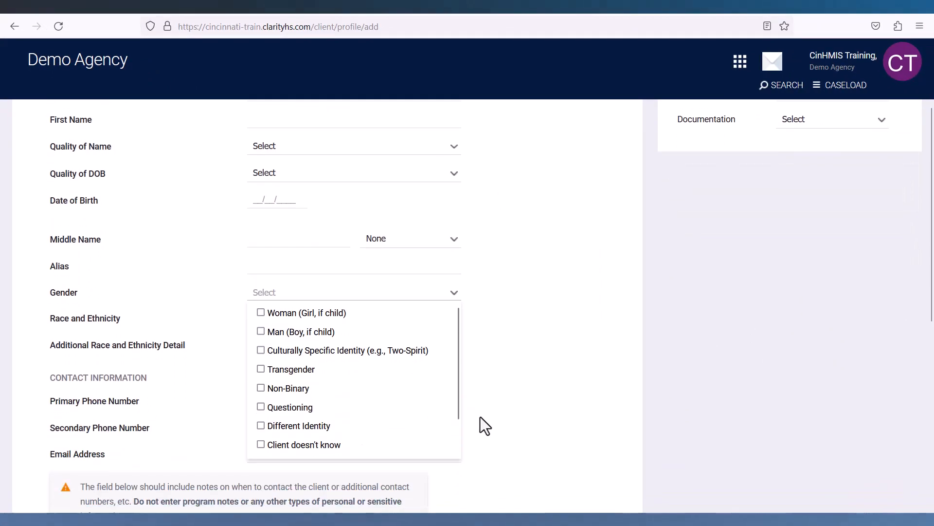
drag(457, 388, 487, 356)
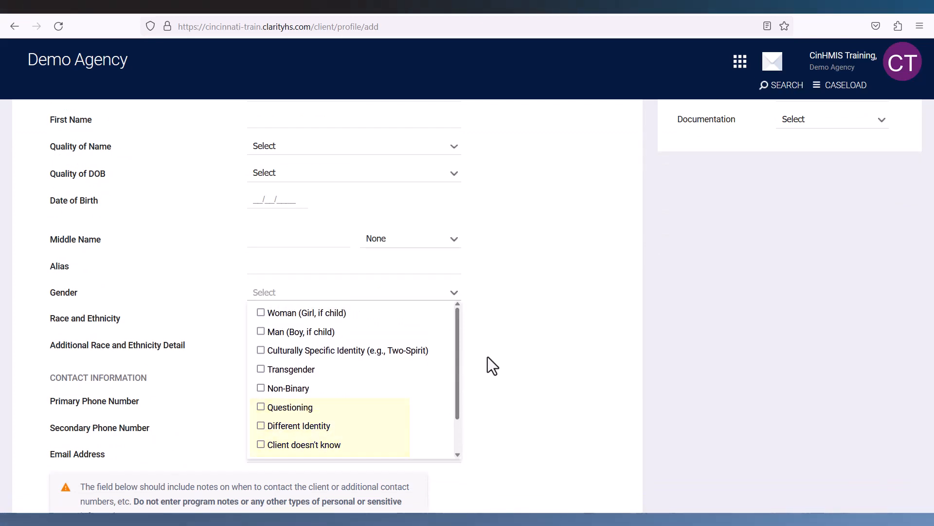
click(501, 357)
scroll(500, 357, up, 1)
scroll(501, 356, up, 2)
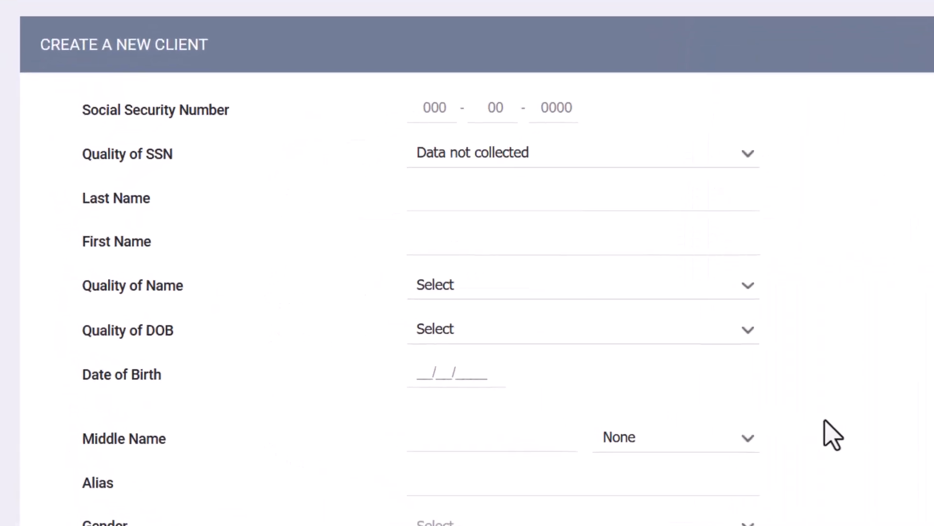
Enter the client's last name and first name, and set Quality of Name to Full name reported
click(641, 192)
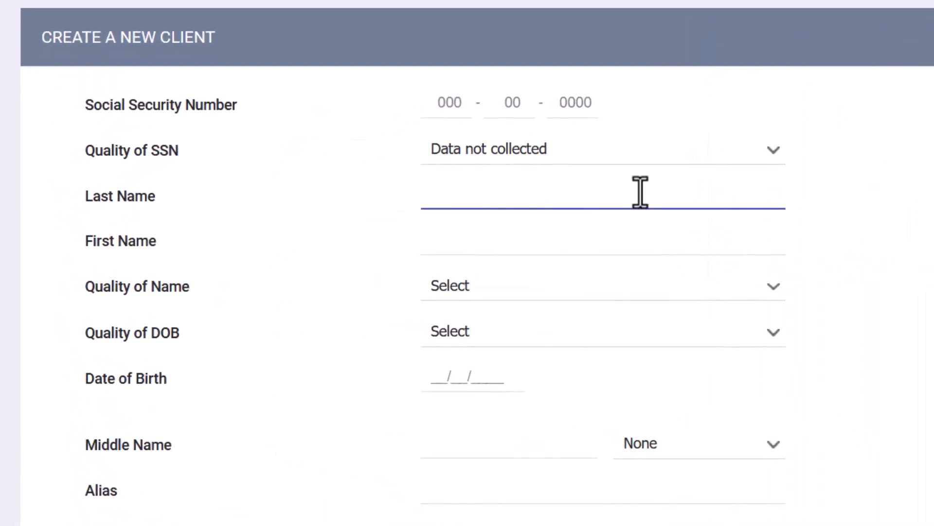
text(Demoq)
key(BackSpace)
key(Tab)
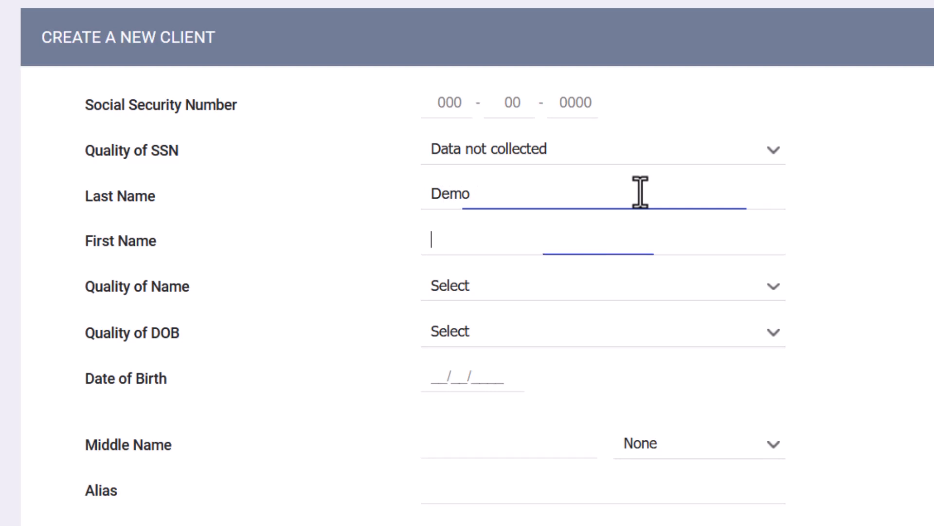
text(River)
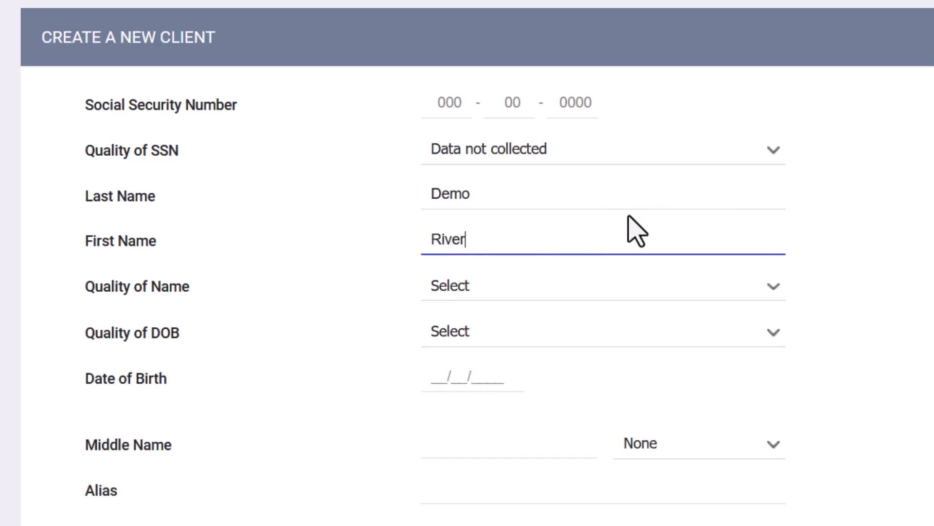
click(591, 291)
click(593, 353)
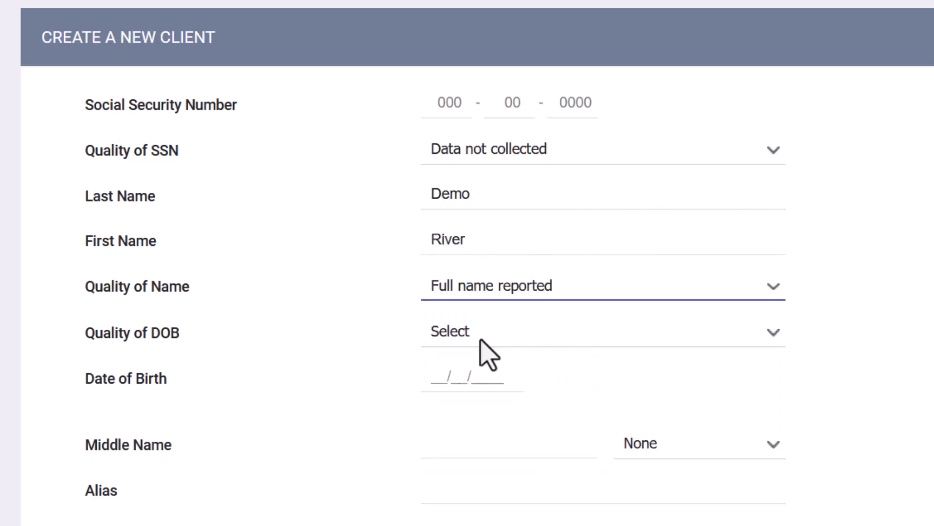
Set Quality of DOB to Approximate or partial DOB reported and enter the client's date of birth
click(441, 335)
click(492, 422)
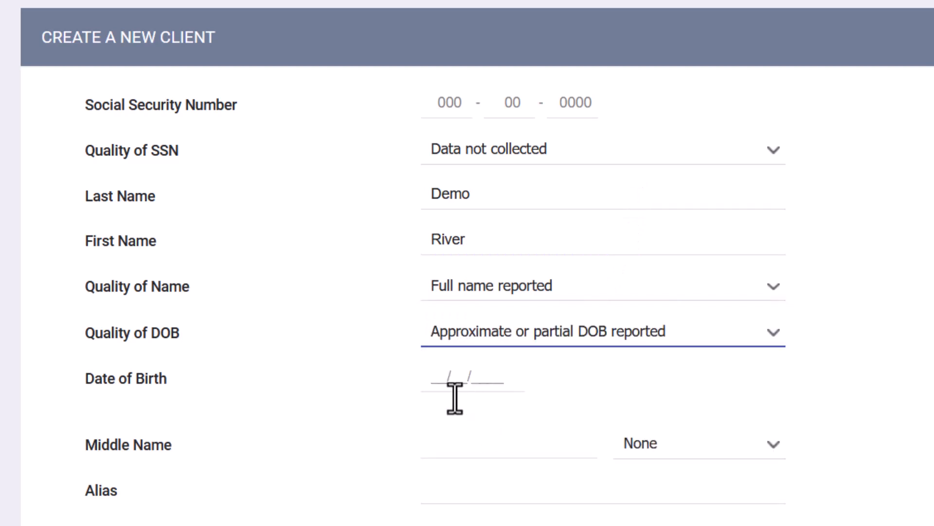
text(01/01)
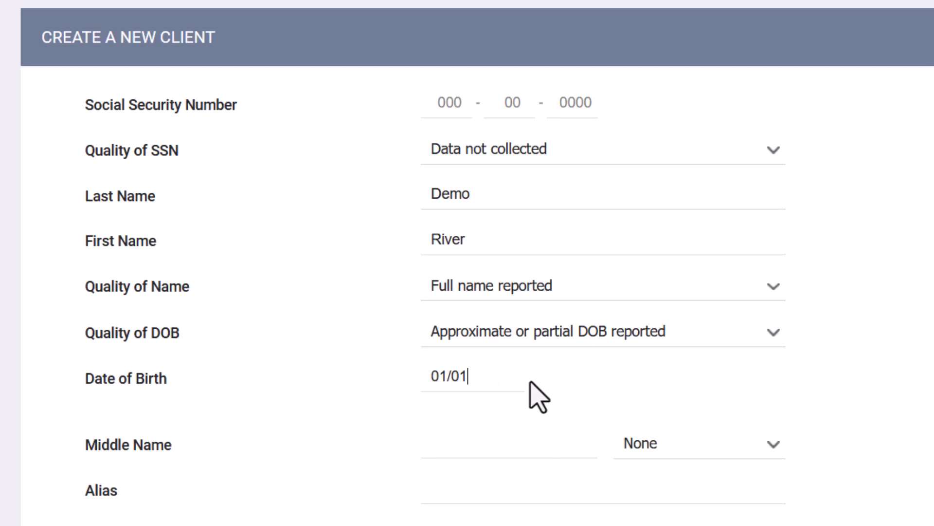
text(/1988)
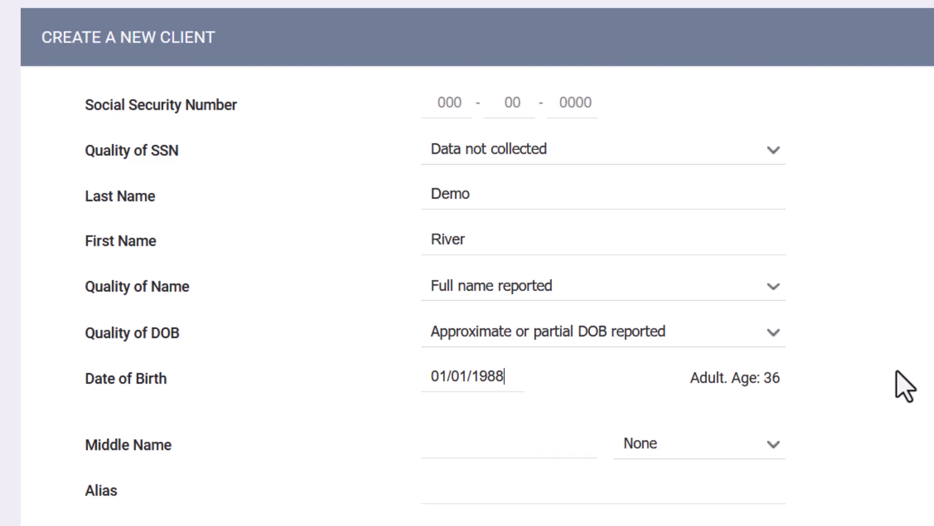
scroll(905, 386, down, 3)
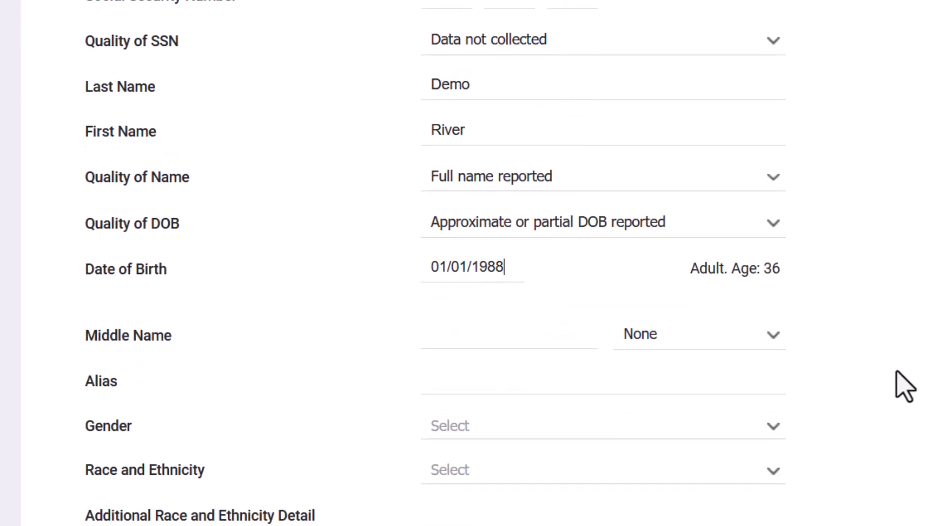
click(768, 335)
click(768, 334)
Set the client's Gender to Woman (Girl, if child)
scroll(886, 361, down, 3)
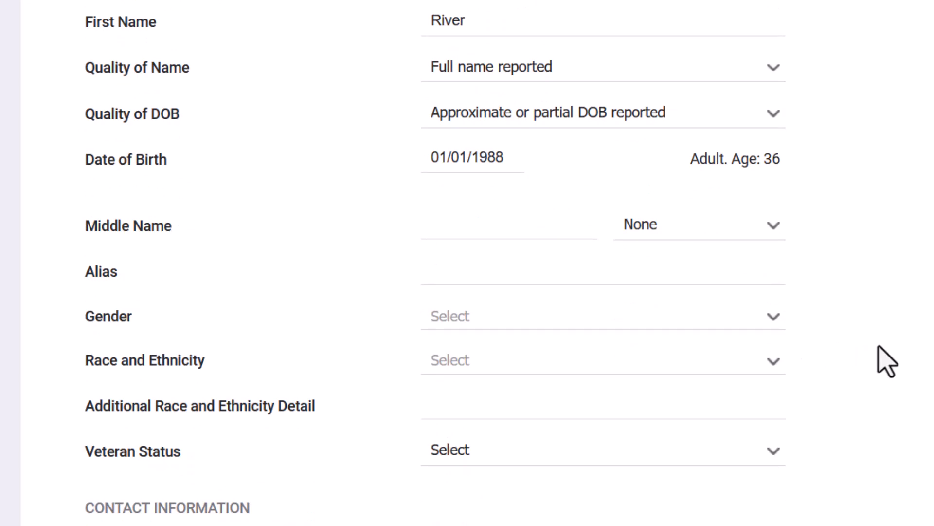
click(767, 316)
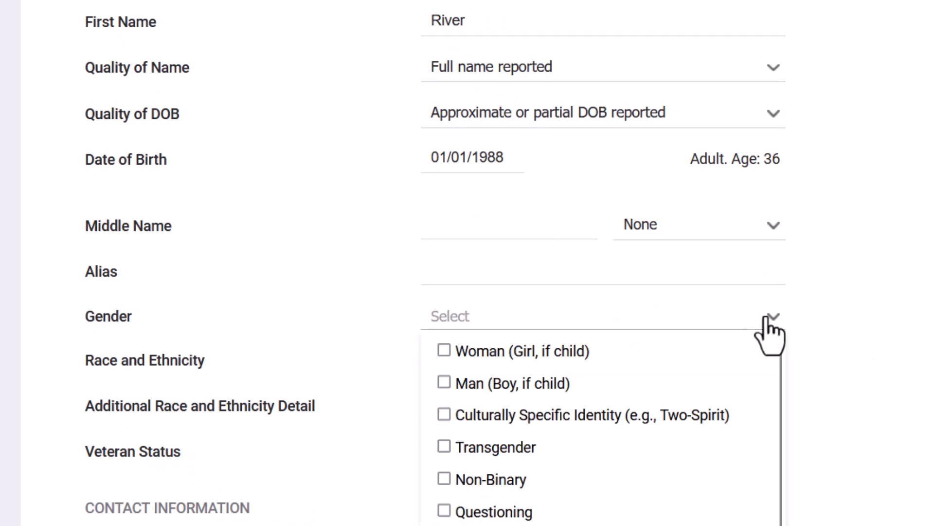
click(444, 351)
click(887, 372)
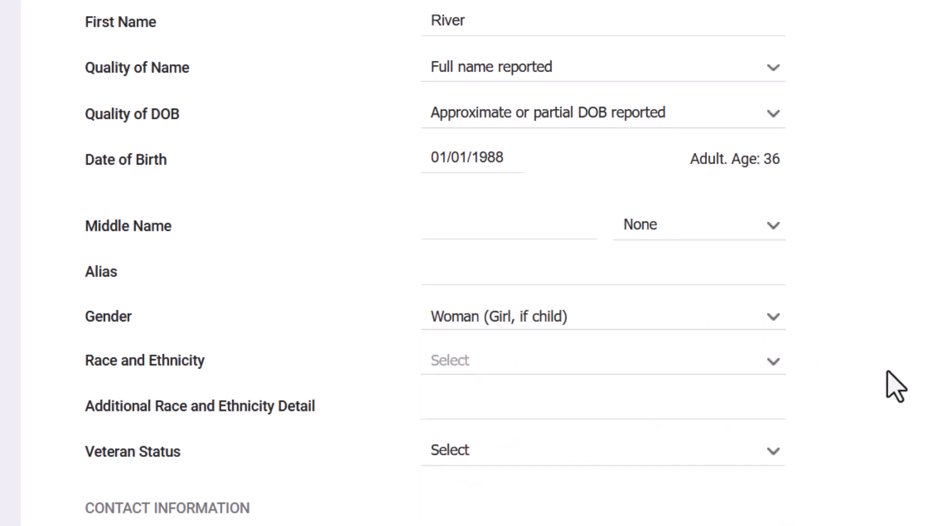
Set the client's Race and Ethnicity to Black, African American, or African
click(767, 362)
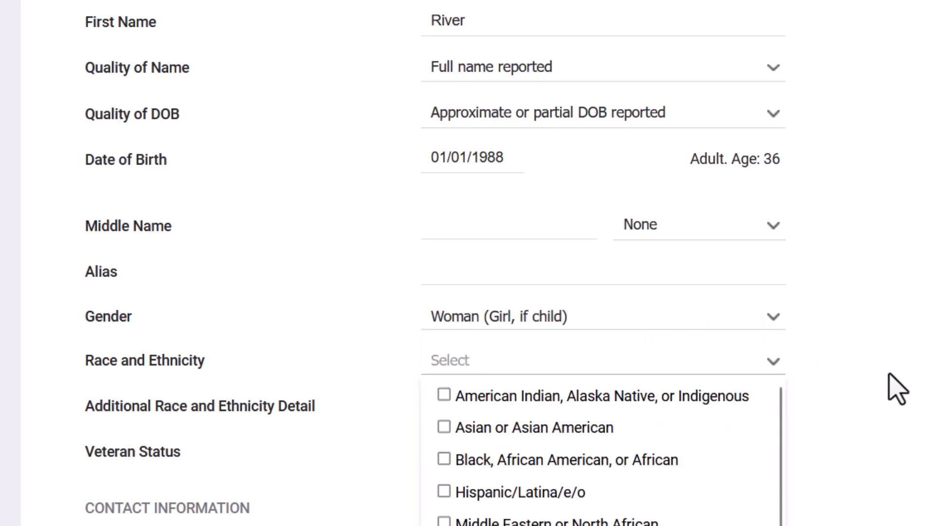
scroll(897, 390, down, 2)
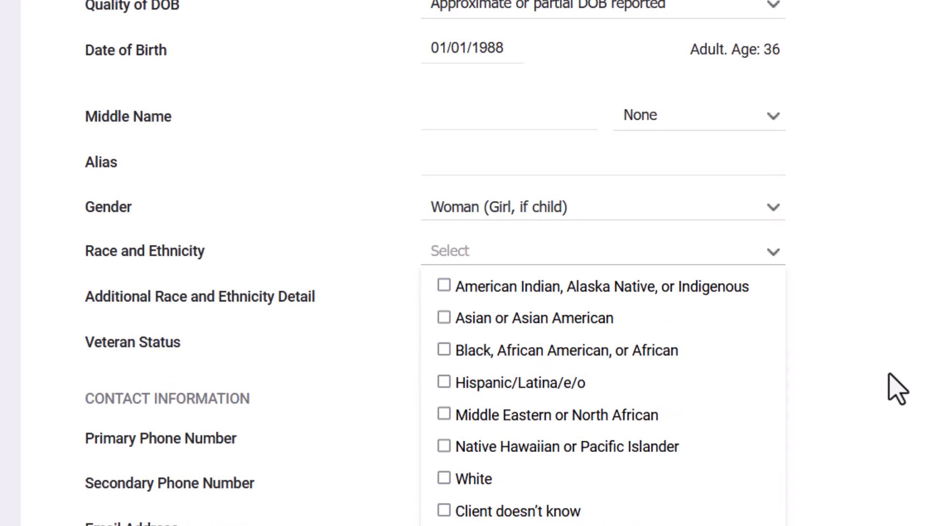
click(445, 350)
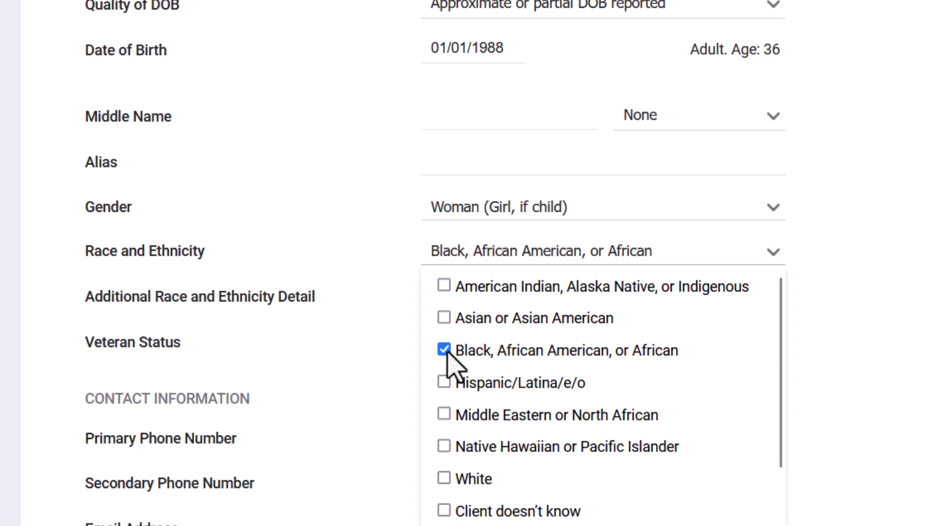
click(924, 382)
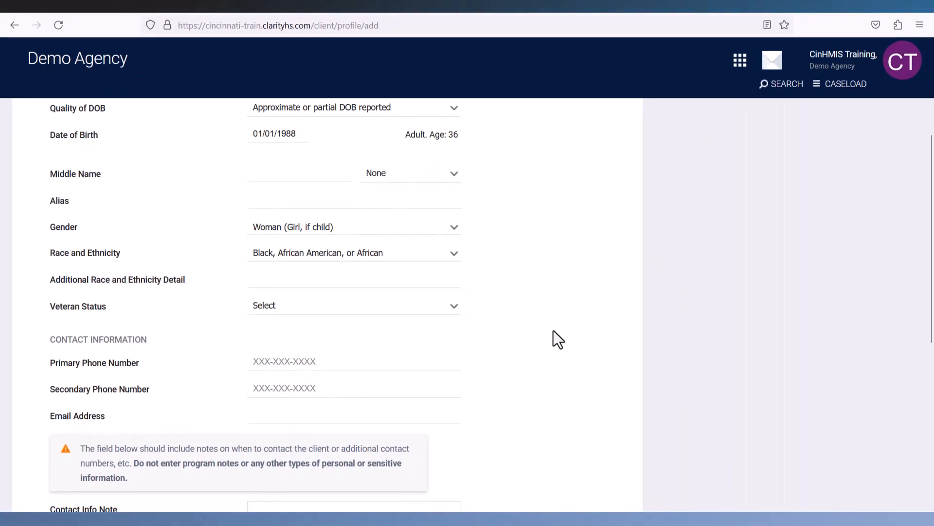
Set Veteran Status to Yes and look over the veteran information fields
click(454, 307)
click(441, 364)
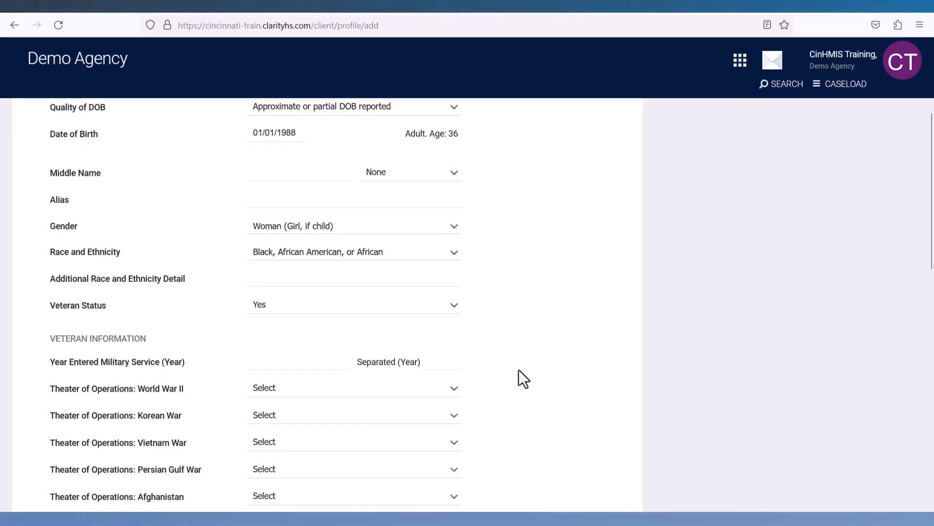
scroll(518, 369, down, 4)
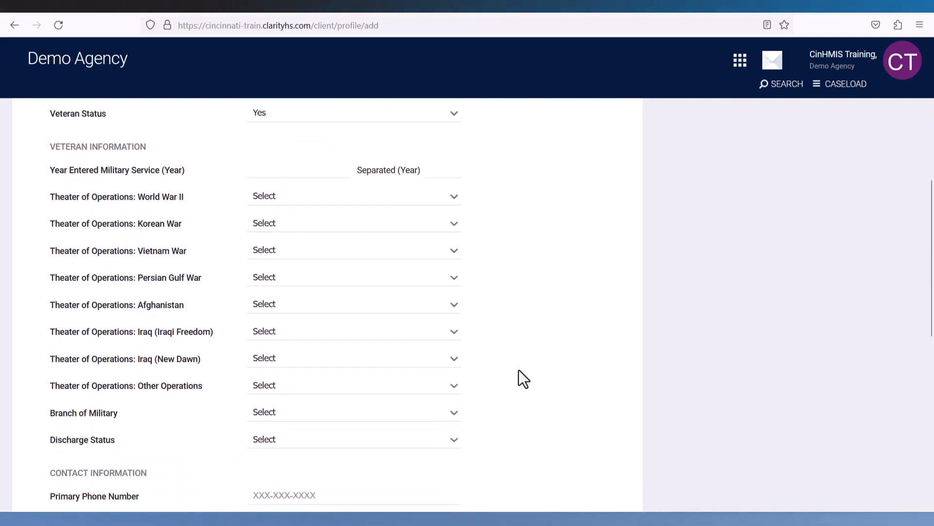
Set Veteran Status to No and look over the contact and emergency contact fields
click(448, 118)
click(443, 150)
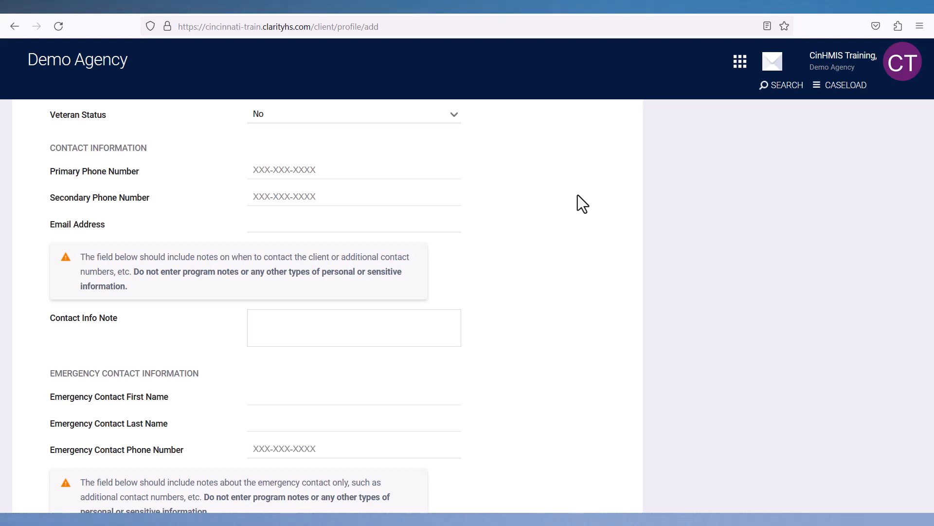
scroll(577, 195, down, 3)
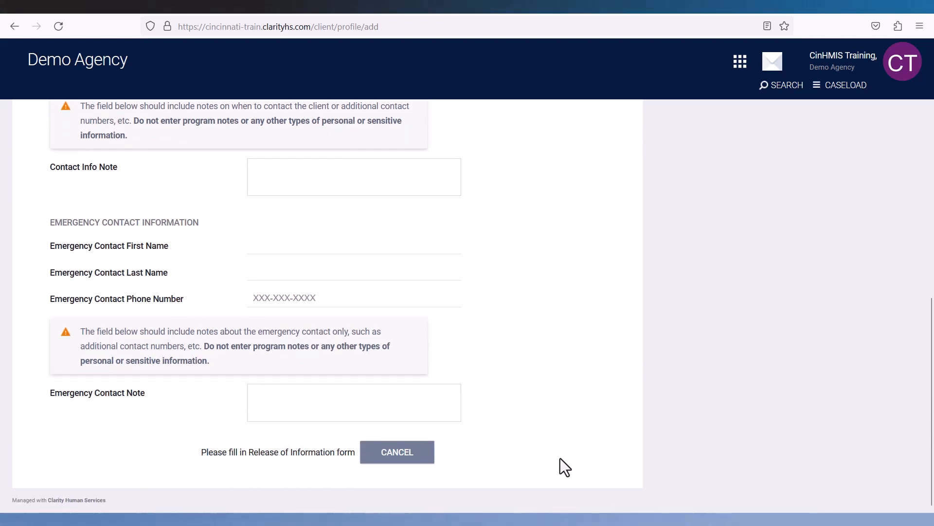
In the Release of Information, set Permission to Yes and the Start Date to 07/17/2024
scroll(560, 457, up, 10)
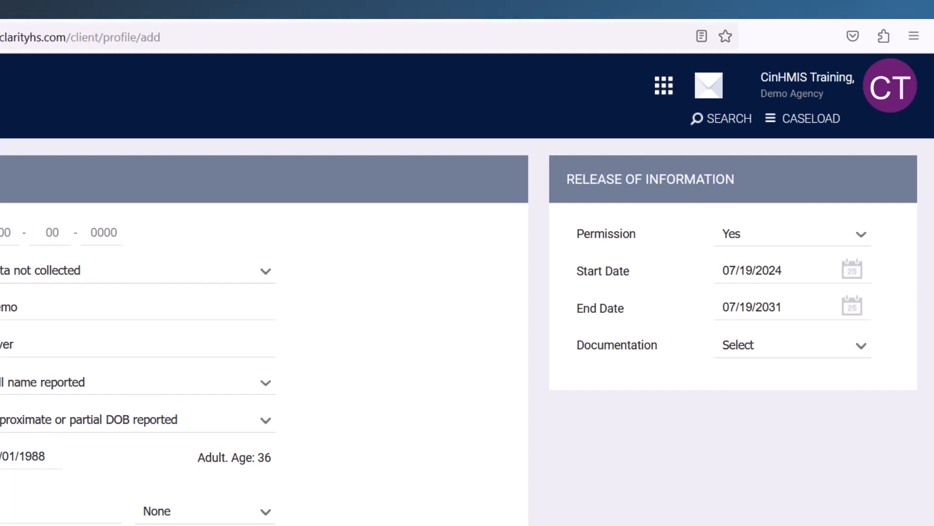
click(863, 234)
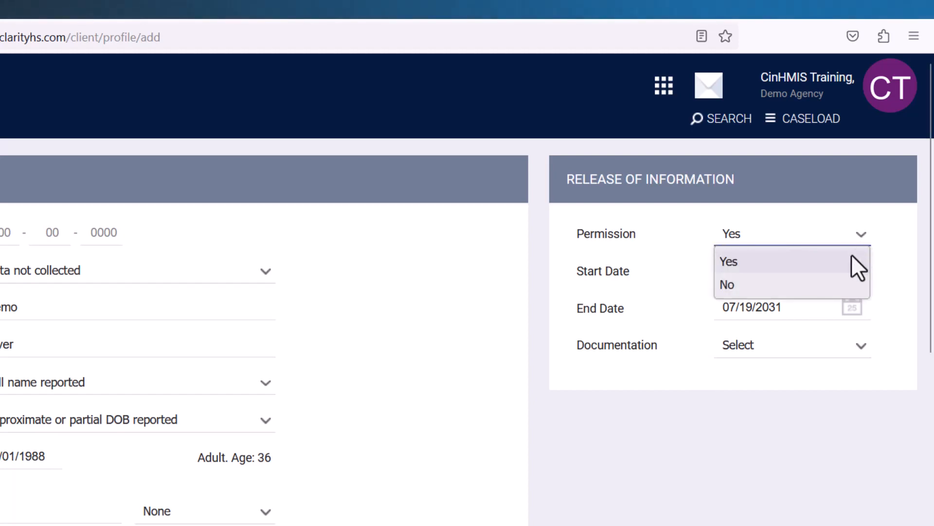
click(855, 263)
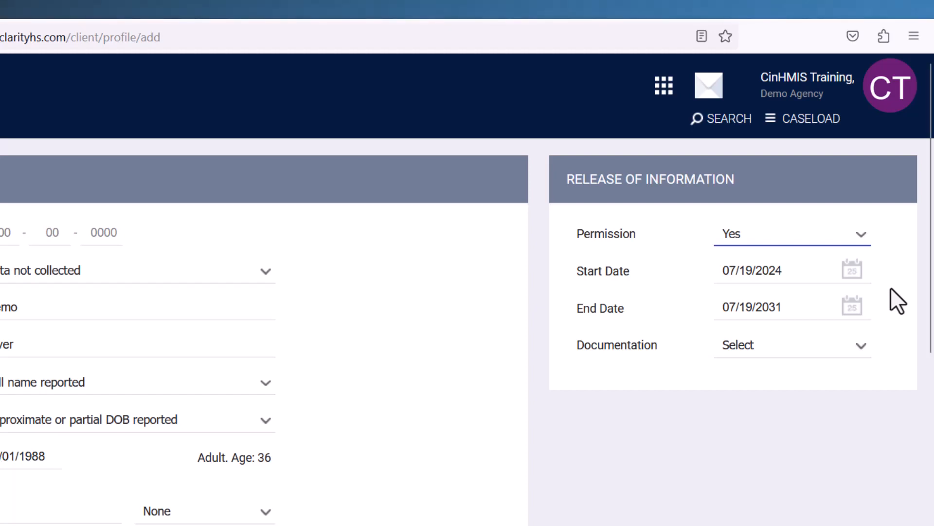
click(854, 268)
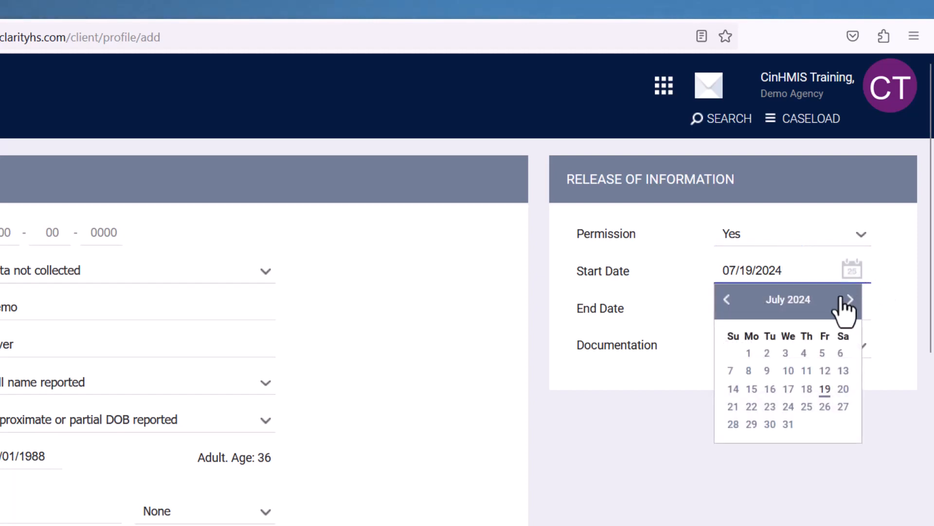
click(788, 389)
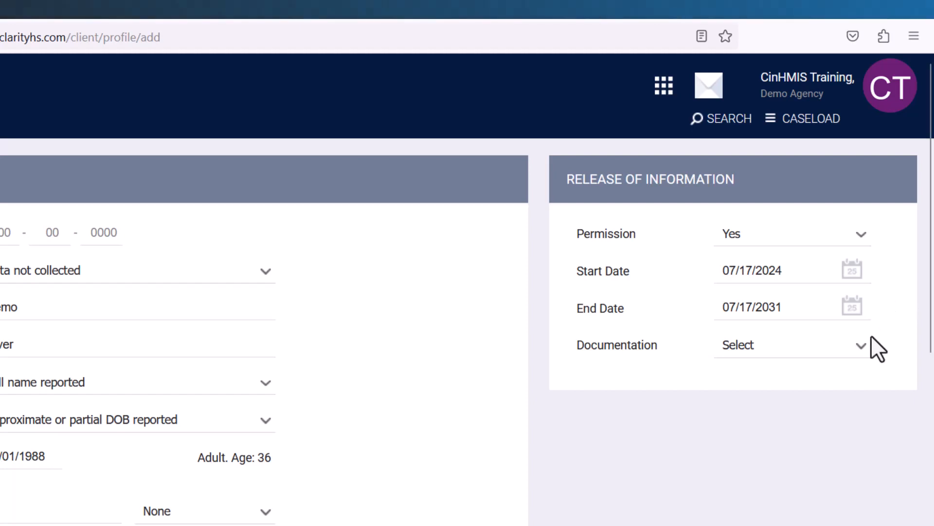
Choose Electronic Signature as the release documentation, and sign and save the HMIS client consent form
click(863, 346)
click(842, 396)
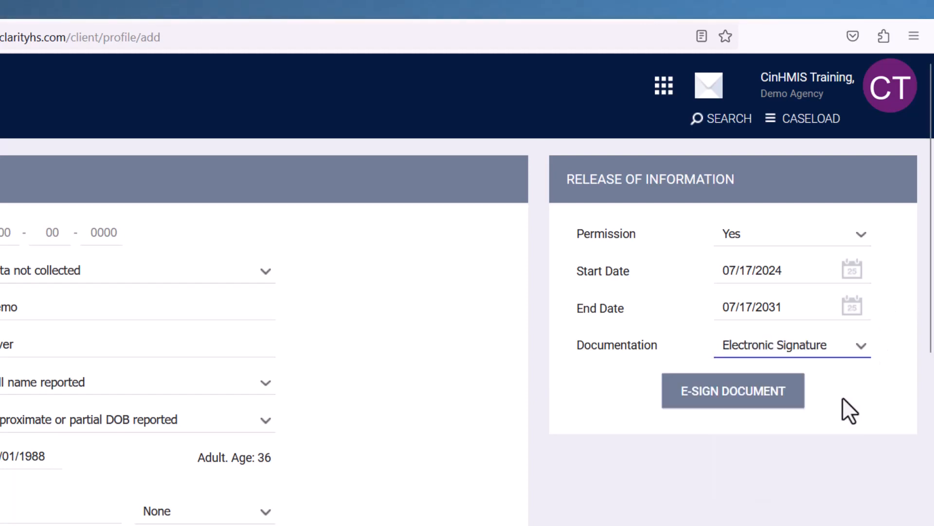
click(811, 357)
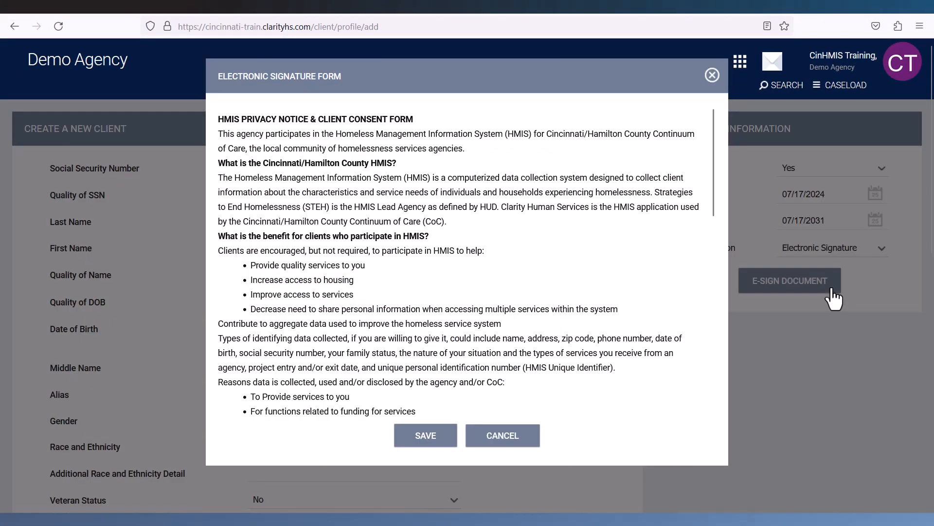
drag(712, 197, 730, 395)
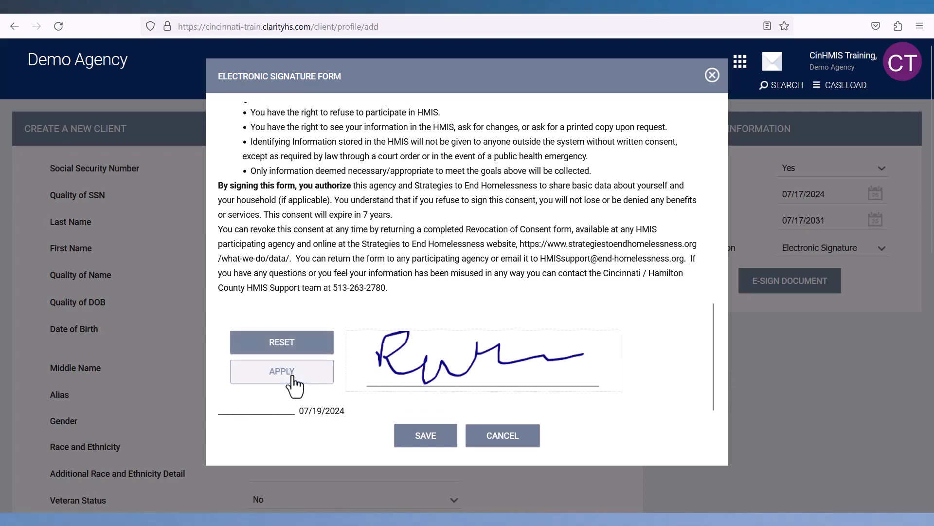
click(324, 379)
click(447, 447)
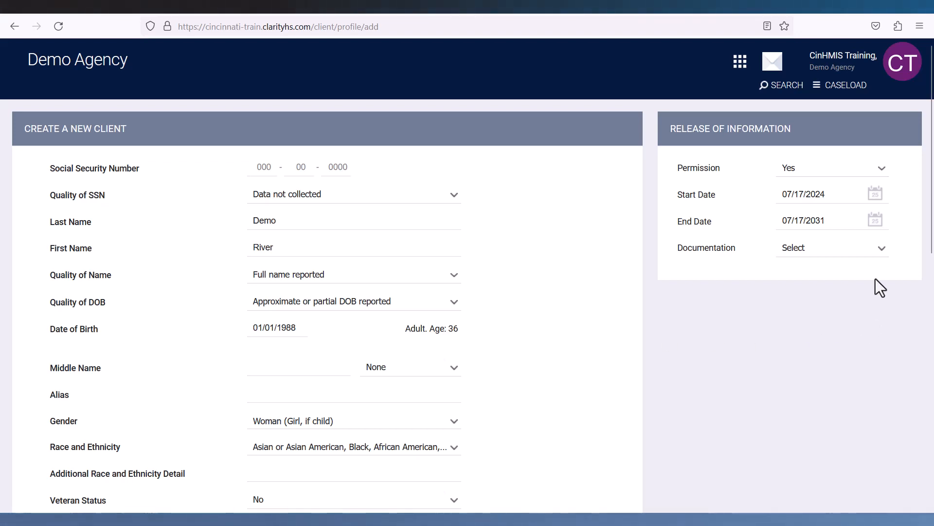
Set the release documentation to Attached PDF and upload the file MT ROI 7.17.24 from the Documents folder
click(878, 249)
click(860, 299)
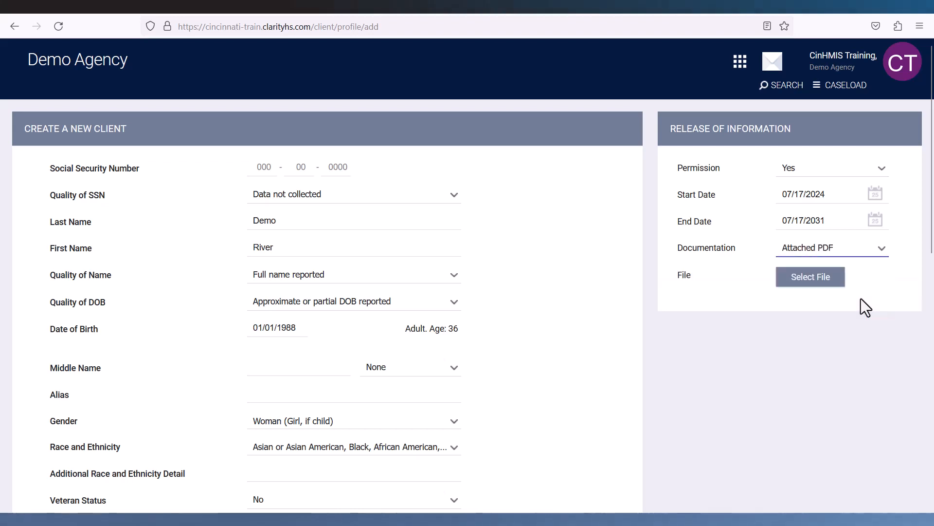
click(835, 284)
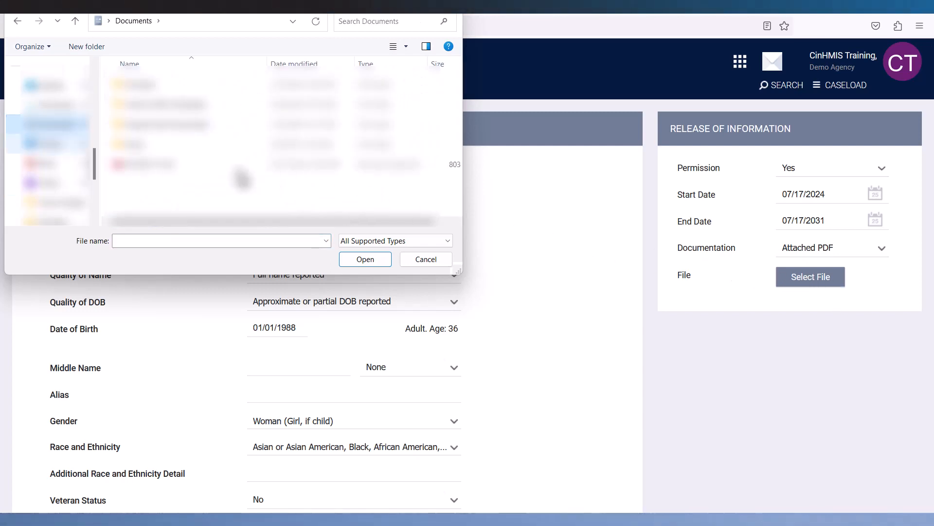
click(223, 168)
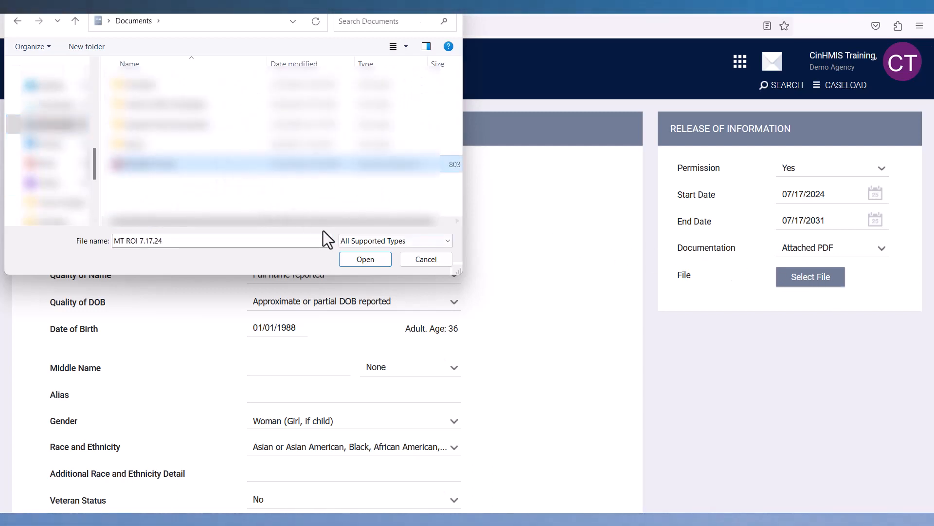
click(375, 262)
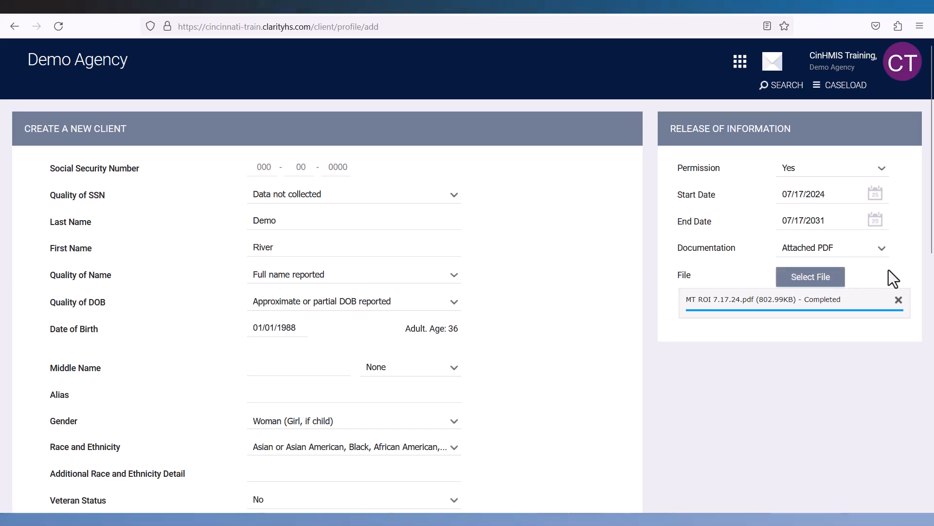
Change the release documentation to Signed Paper Document and enter Office 123 as its location
click(883, 250)
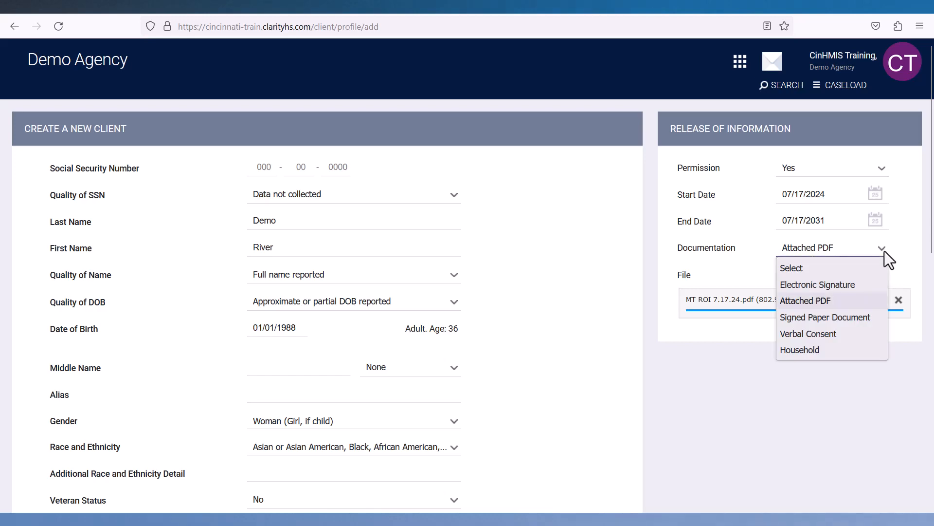
click(877, 318)
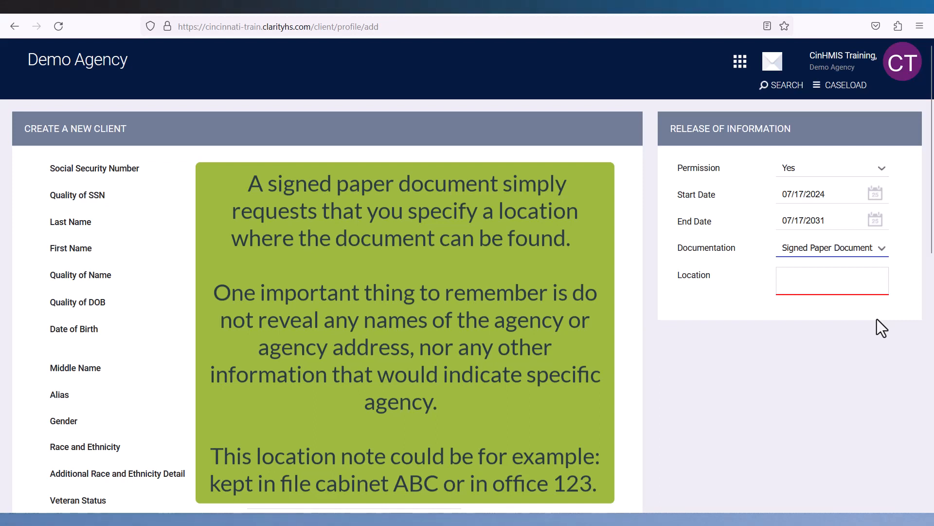
click(875, 285)
text(O)
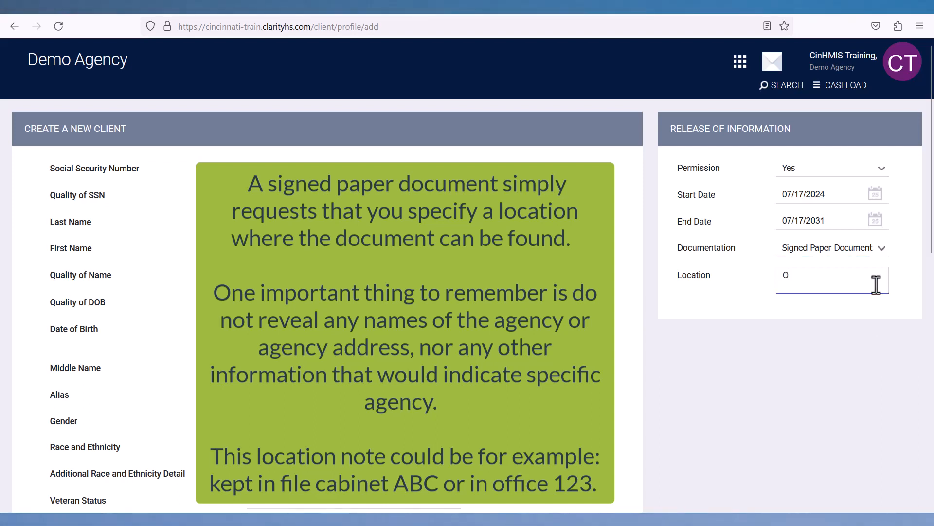
text(ffice 123)
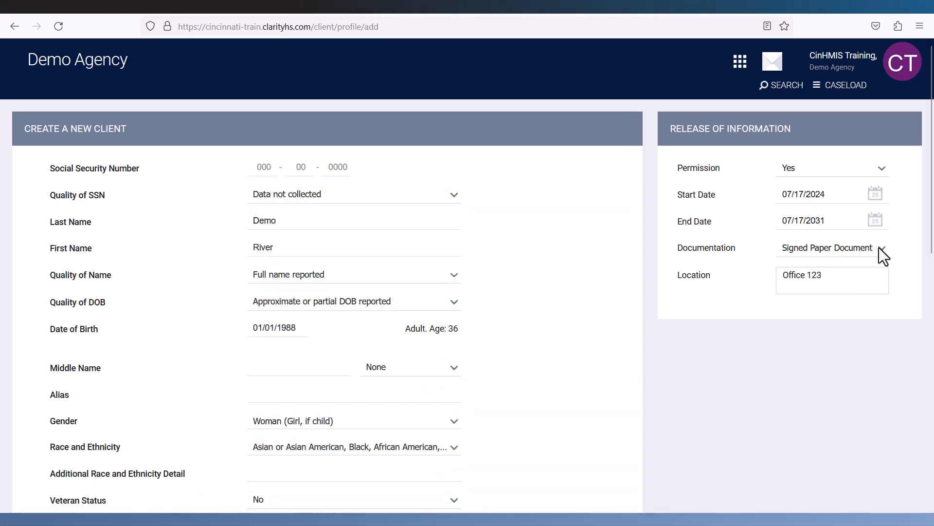
Switch the release documentation to Verbal Consent, and after that to Household
click(879, 247)
click(808, 334)
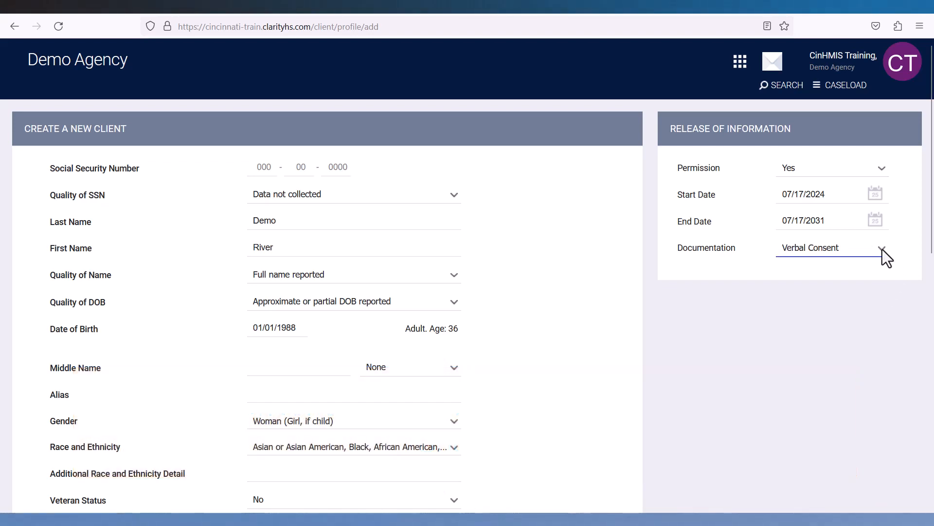
click(883, 249)
click(860, 350)
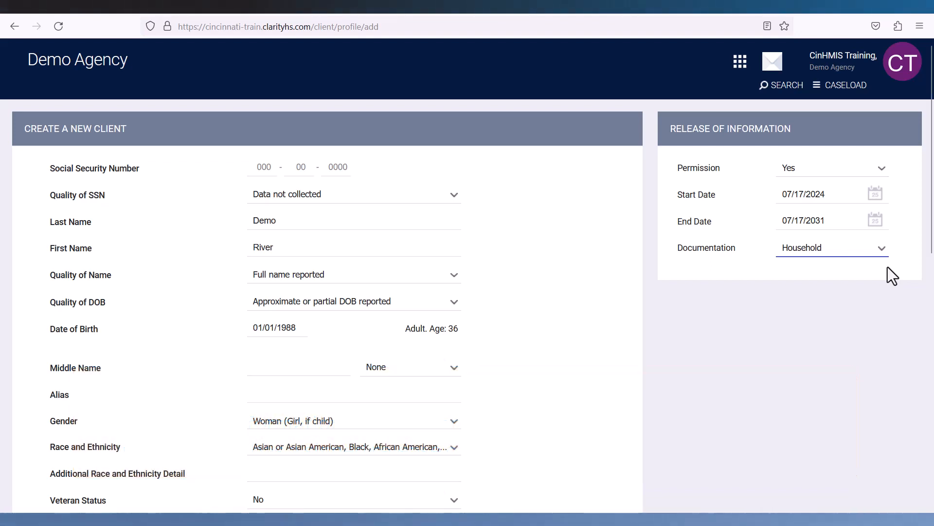
Set the release documentation back to Attached PDF and add the new client record
click(883, 247)
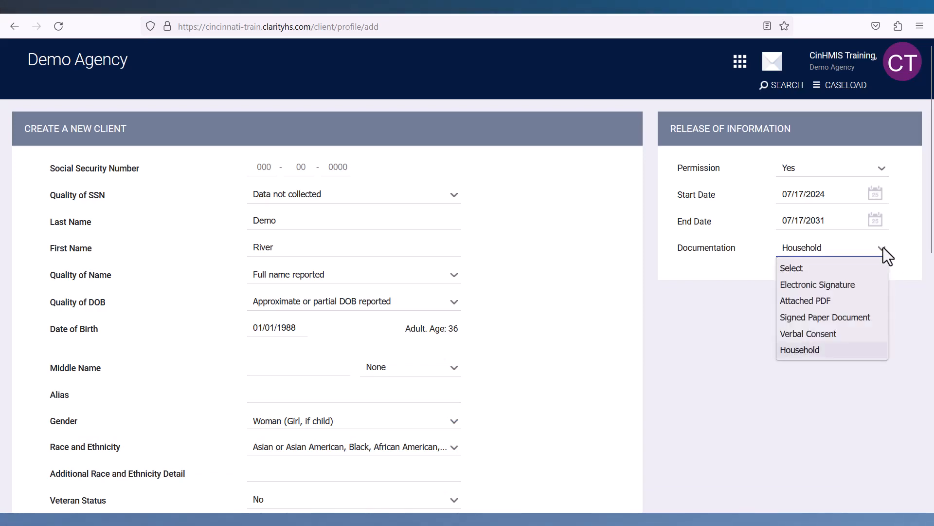
click(865, 297)
scroll(852, 389, down, 15)
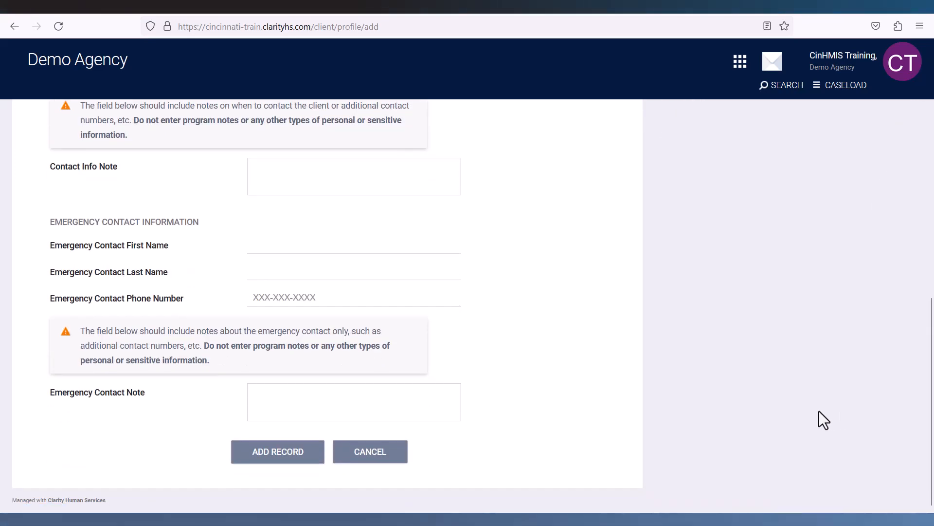
click(307, 455)
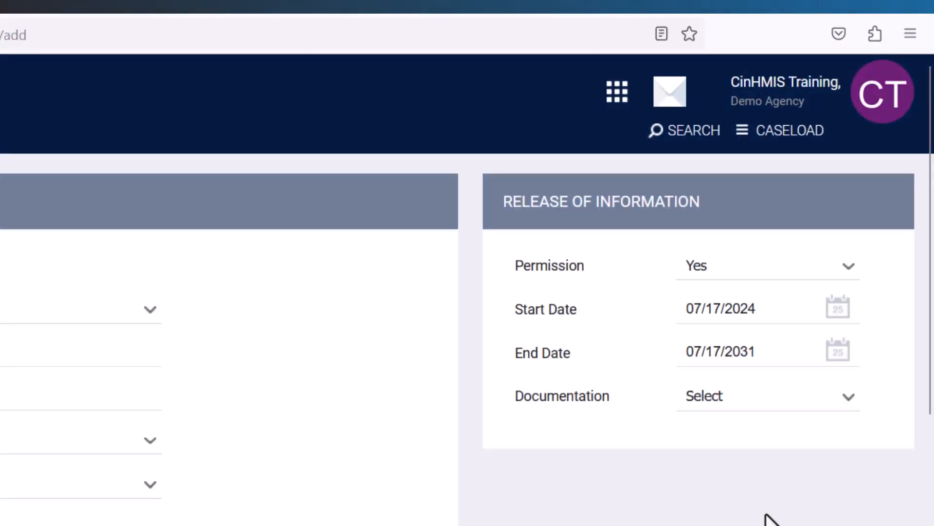
Set the Release of Information Permission to No and open the new client's privacy settings
click(851, 267)
click(817, 326)
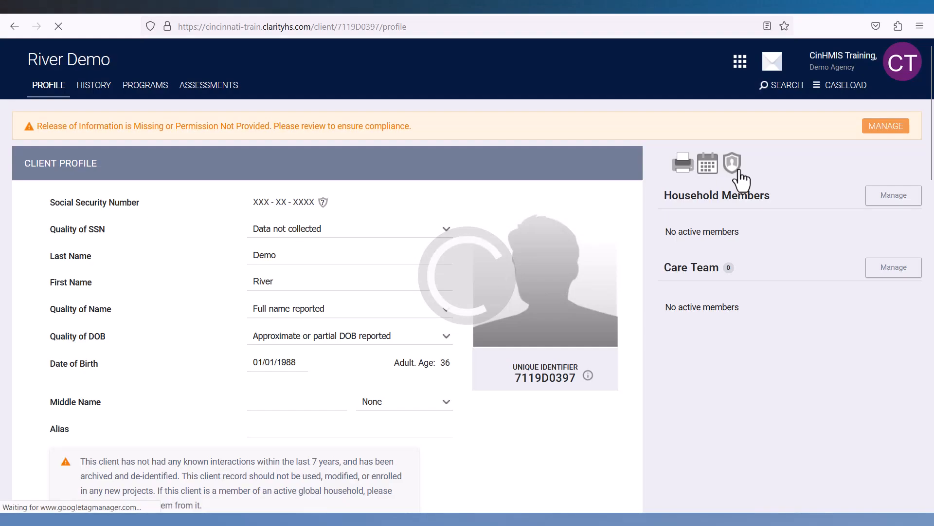
click(732, 173)
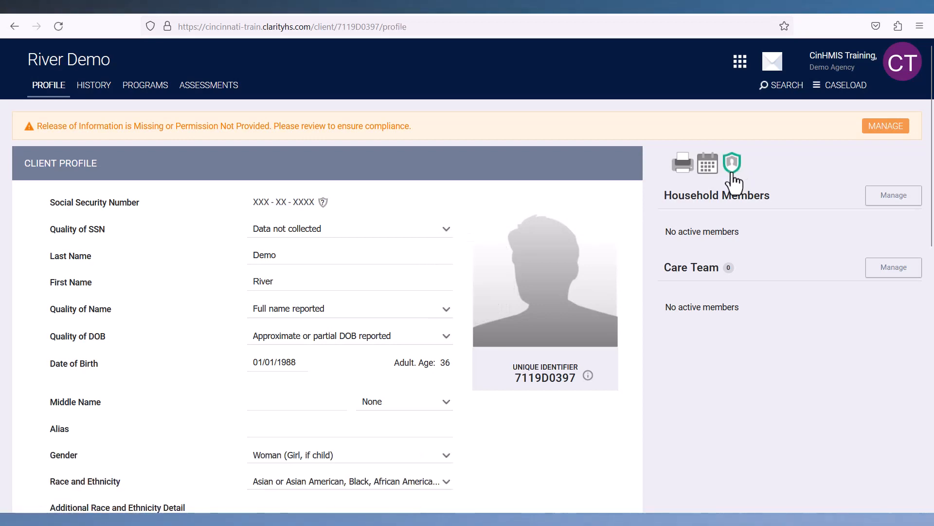
click(732, 174)
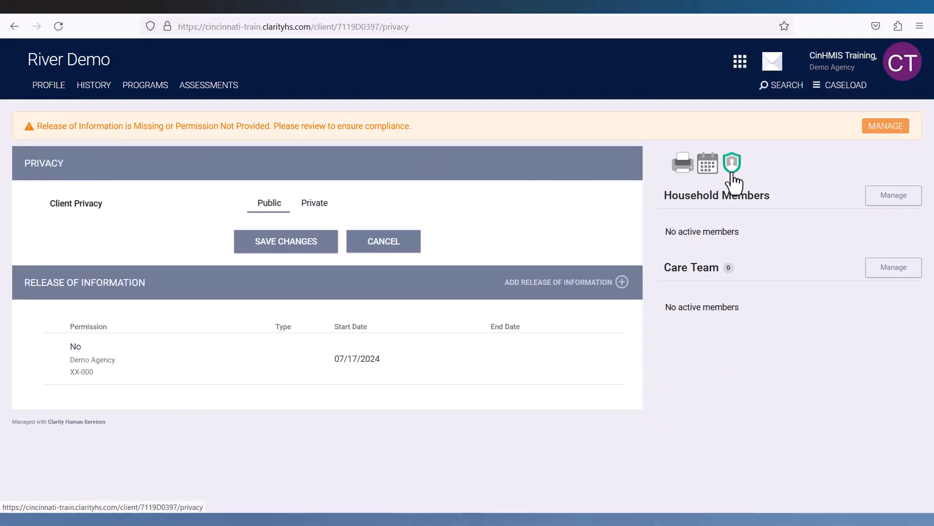
Set Client Privacy to Private, then save and confirm the change to the core client data
click(316, 203)
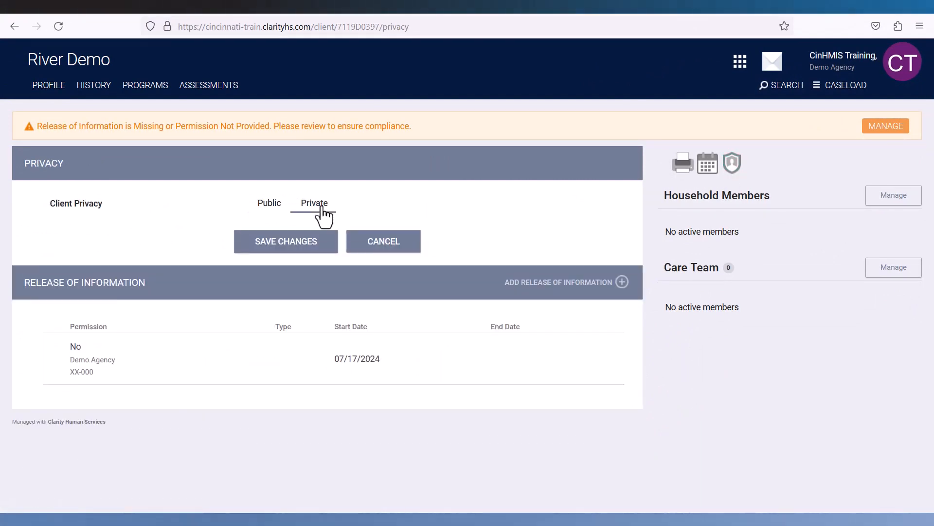
click(322, 247)
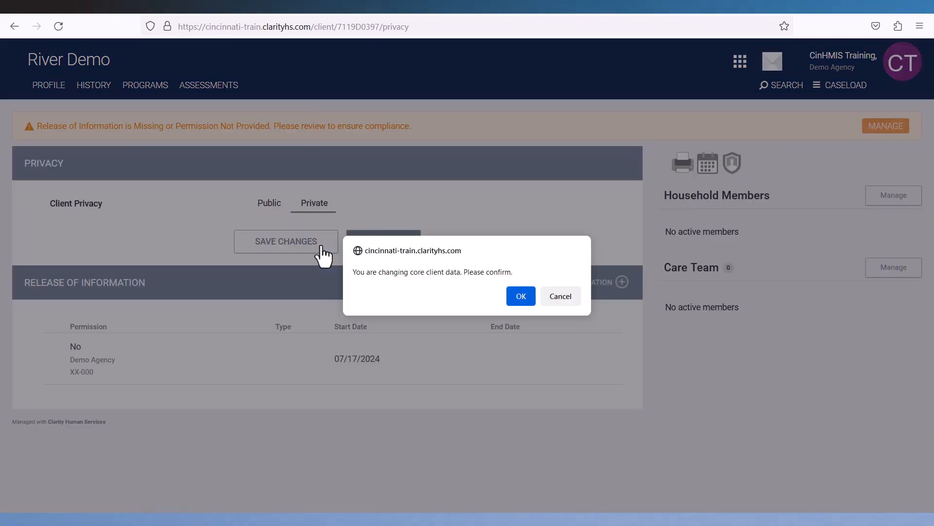
click(521, 296)
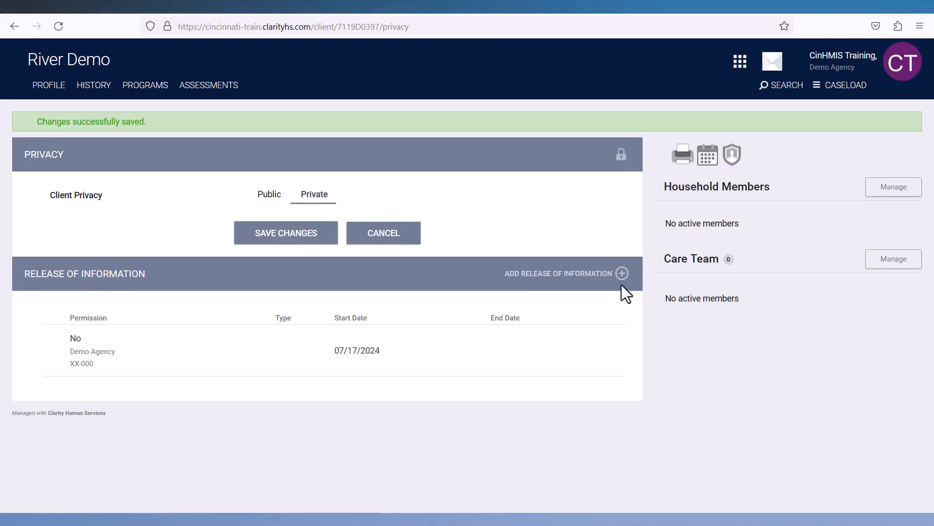